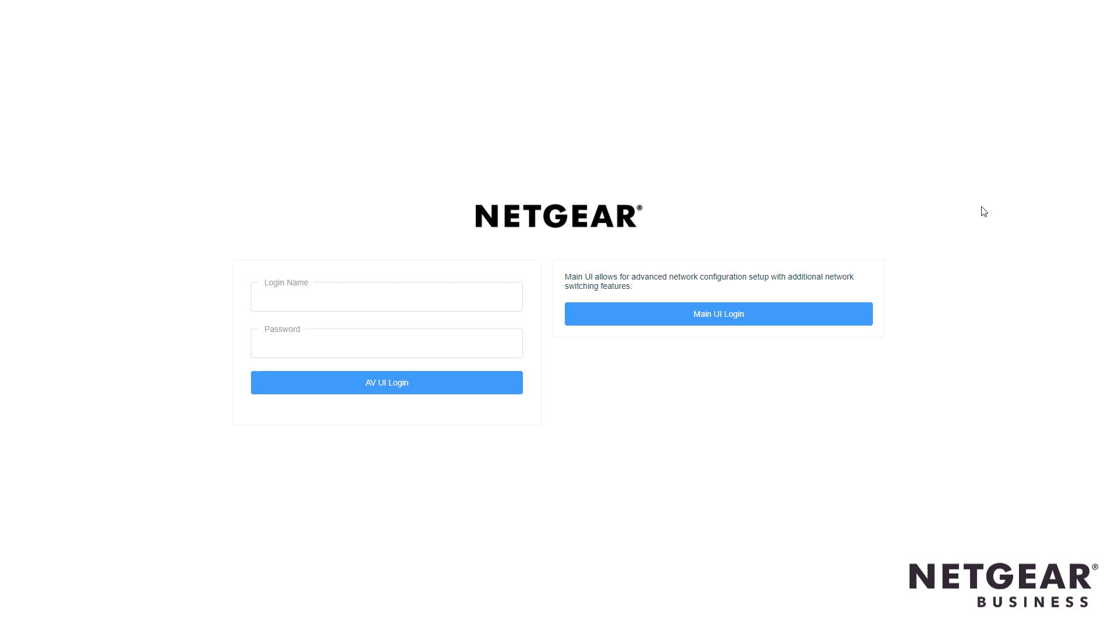
Autofill the saved login credentials and sign in to the M4250 AV UI
{"action": "left_click", "coordinate": [369, 299]}
{"action": "left_click", "coordinate": [376, 335]}
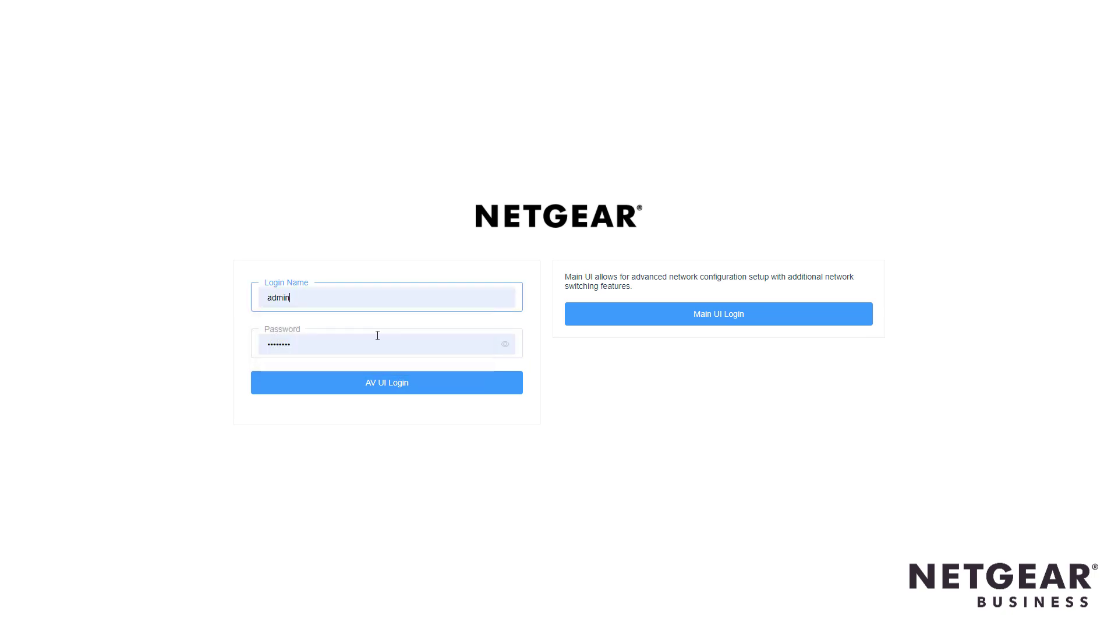
{"action": "left_click", "coordinate": [384, 384]}
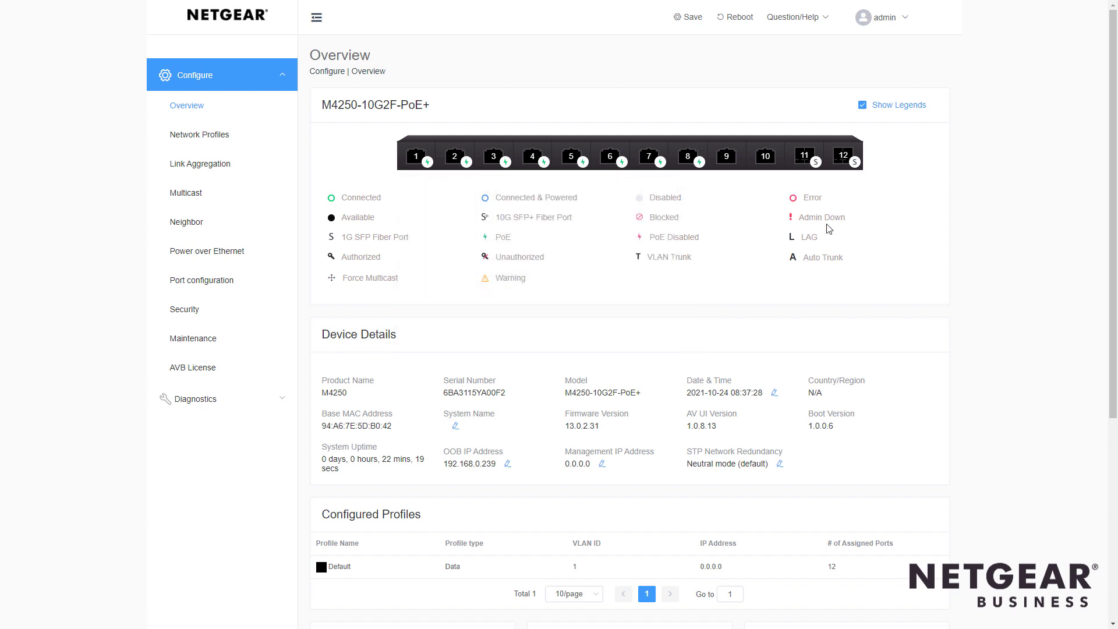
Go to Network Profiles and start a profile from the Video NDI5 with Dante, Q-Sys or AES67 template
{"action": "left_click", "coordinate": [195, 138]}
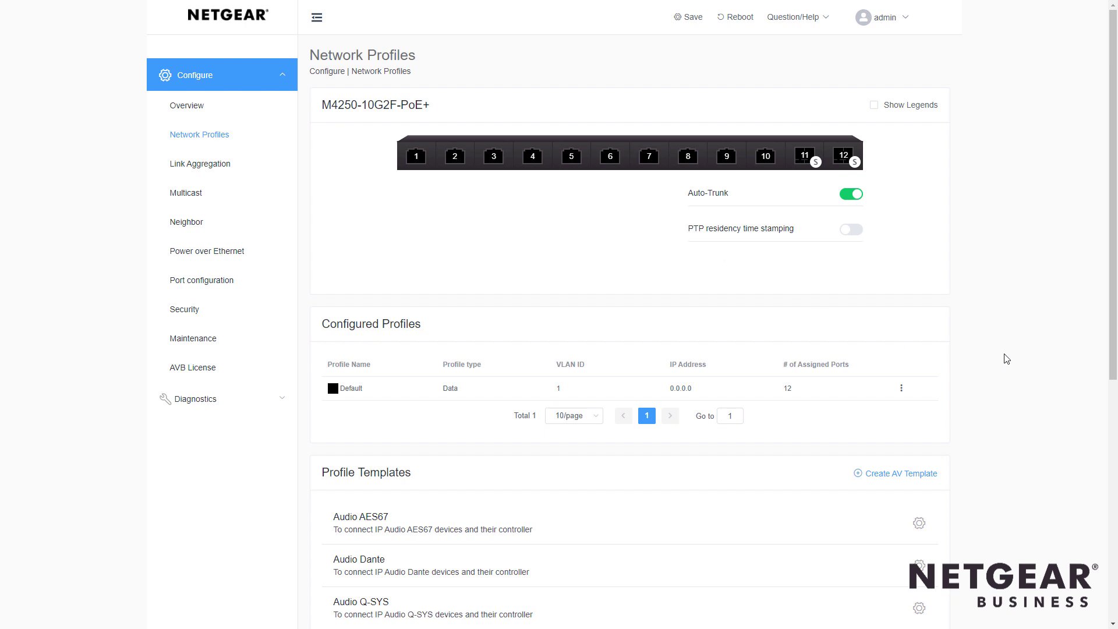
{"action": "scroll", "coordinate": [1009, 356], "scroll_direction": "down", "scroll_amount": 3}
{"action": "scroll", "coordinate": [1014, 333], "scroll_direction": "down", "scroll_amount": 2}
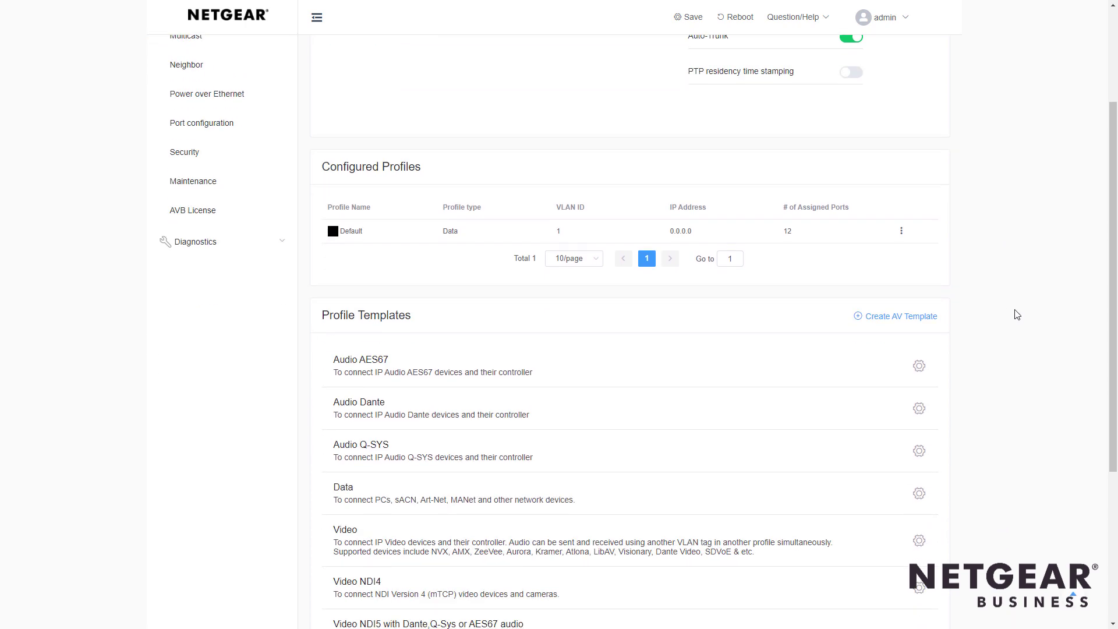
{"action": "scroll", "coordinate": [1019, 309], "scroll_direction": "down", "scroll_amount": 3}
{"action": "scroll", "coordinate": [1018, 309], "scroll_direction": "down", "scroll_amount": 2}
{"action": "scroll", "coordinate": [1019, 310], "scroll_direction": "down", "scroll_amount": 3}
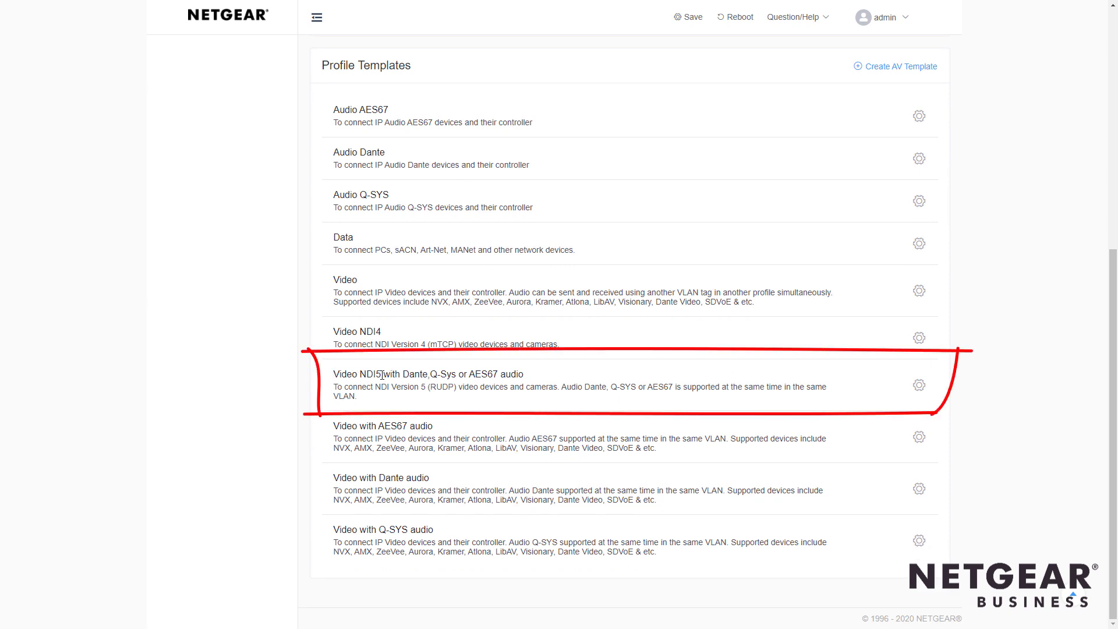
{"action": "left_click", "coordinate": [919, 386]}
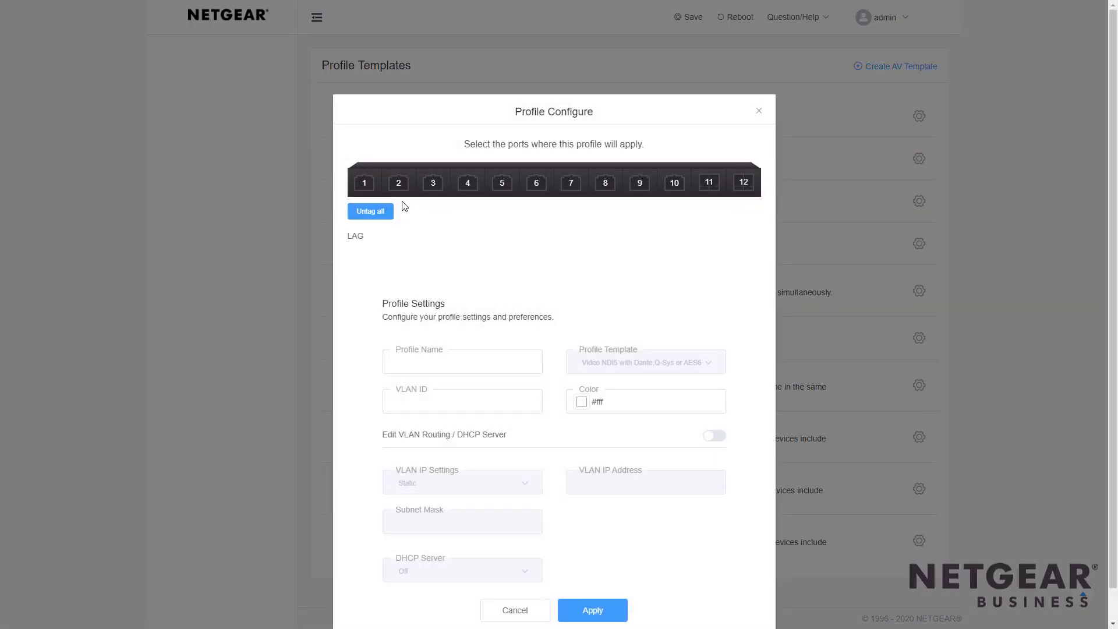
Assign ports 1–4 to the profile, naming it NDI Cams with VLAN ID 10
{"action": "left_click", "coordinate": [364, 182]}
{"action": "left_click", "coordinate": [398, 183]}
{"action": "left_click", "coordinate": [433, 182]}
{"action": "left_click", "coordinate": [467, 182]}
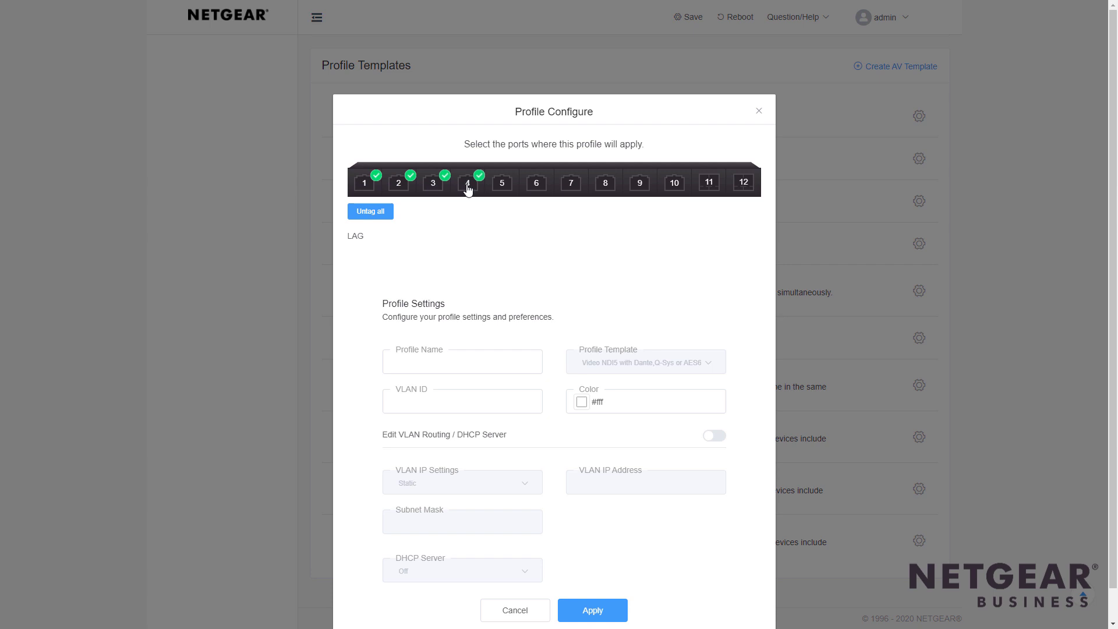
{"action": "left_click", "coordinate": [448, 361]}
{"action": "type", "text": "NDI Cams"}
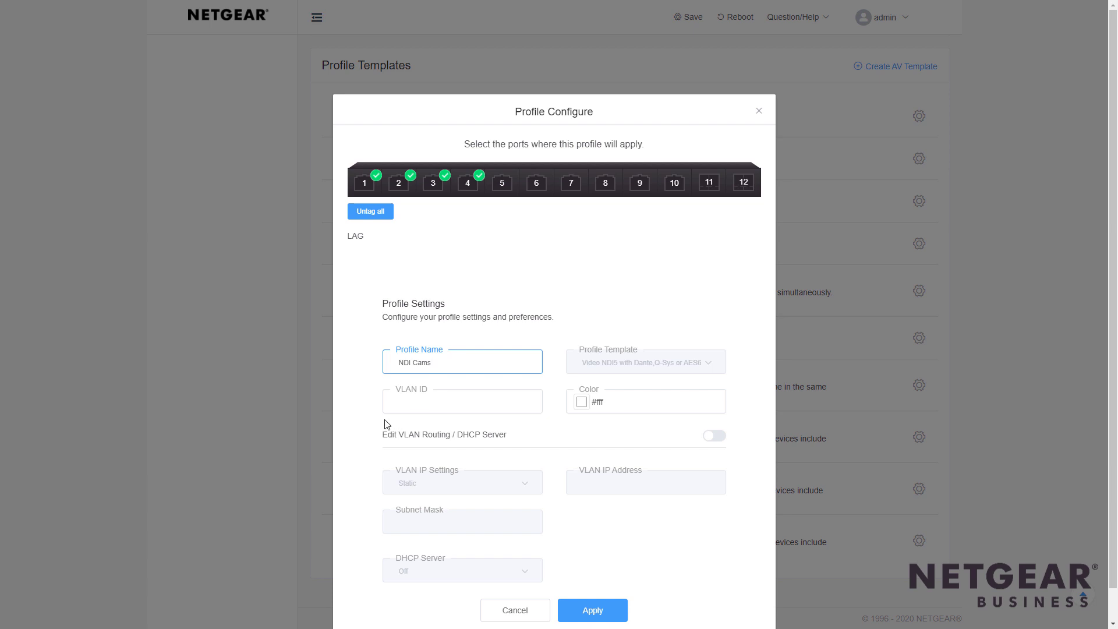
{"action": "left_click", "coordinate": [455, 402]}
{"action": "type", "text": "10"}
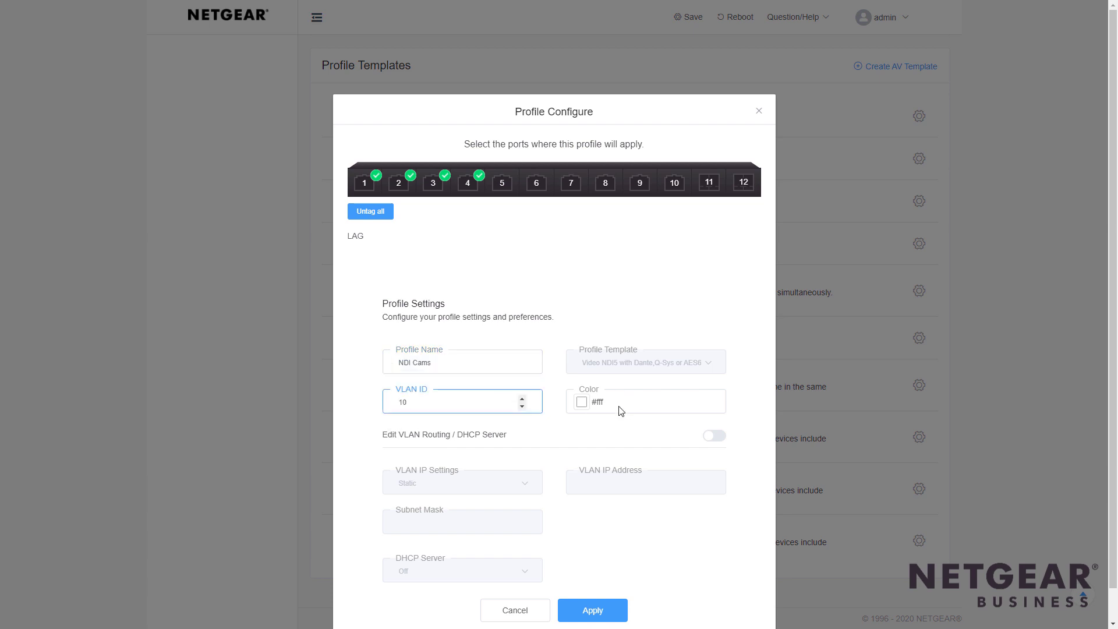
Give the NDI Cams profile a blue colour and apply it
{"action": "left_click", "coordinate": [581, 403]}
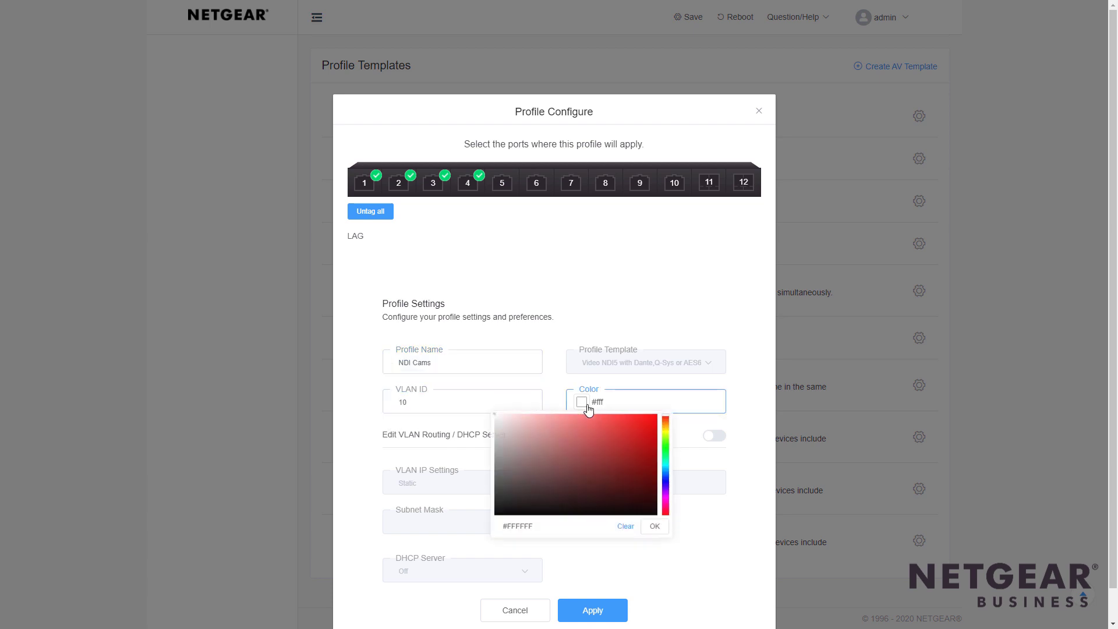
{"action": "left_click", "coordinate": [665, 486]}
{"action": "left_click", "coordinate": [639, 464]}
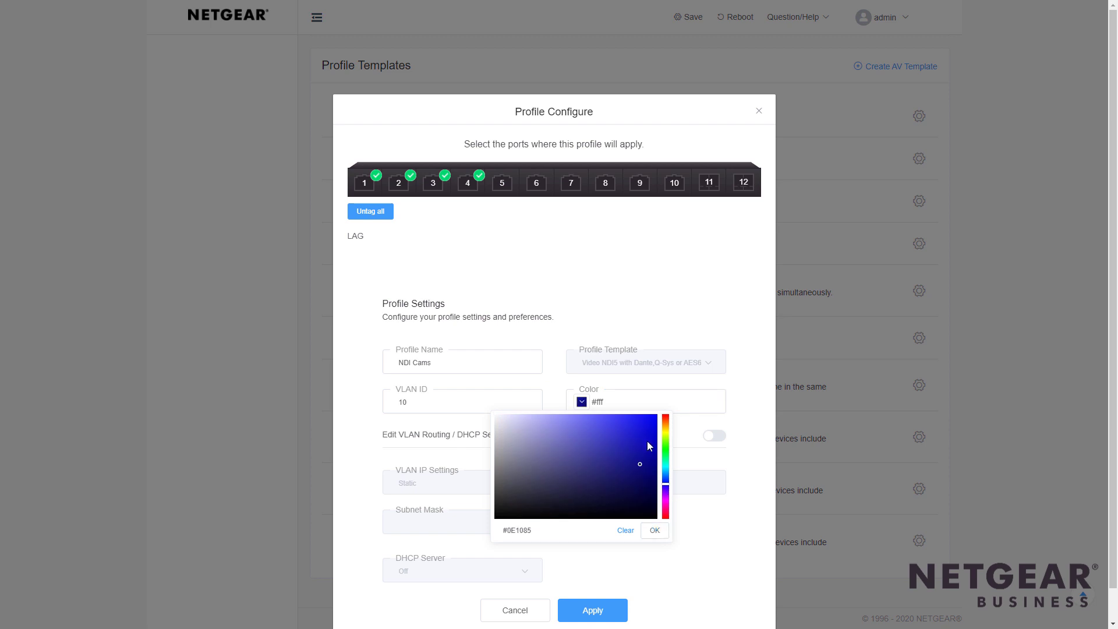
{"action": "left_click", "coordinate": [647, 441]}
{"action": "left_click", "coordinate": [657, 532]}
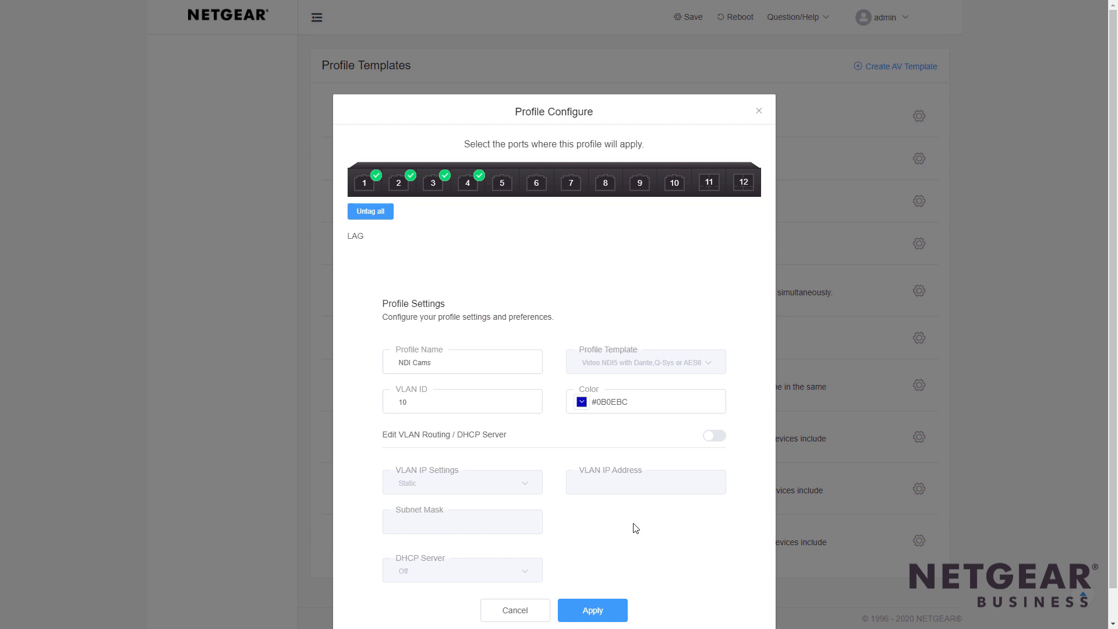
{"action": "left_click", "coordinate": [593, 610]}
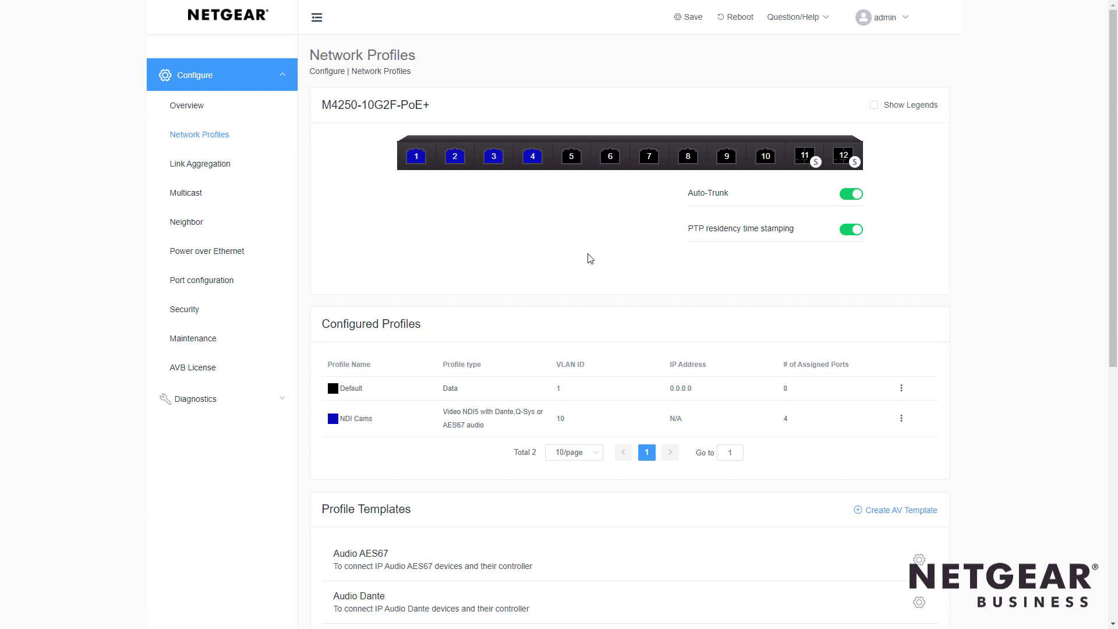
{"action": "scroll", "coordinate": [587, 258], "scroll_direction": "down", "scroll_amount": 3}
{"action": "scroll", "coordinate": [600, 351], "scroll_direction": "down", "scroll_amount": 1}
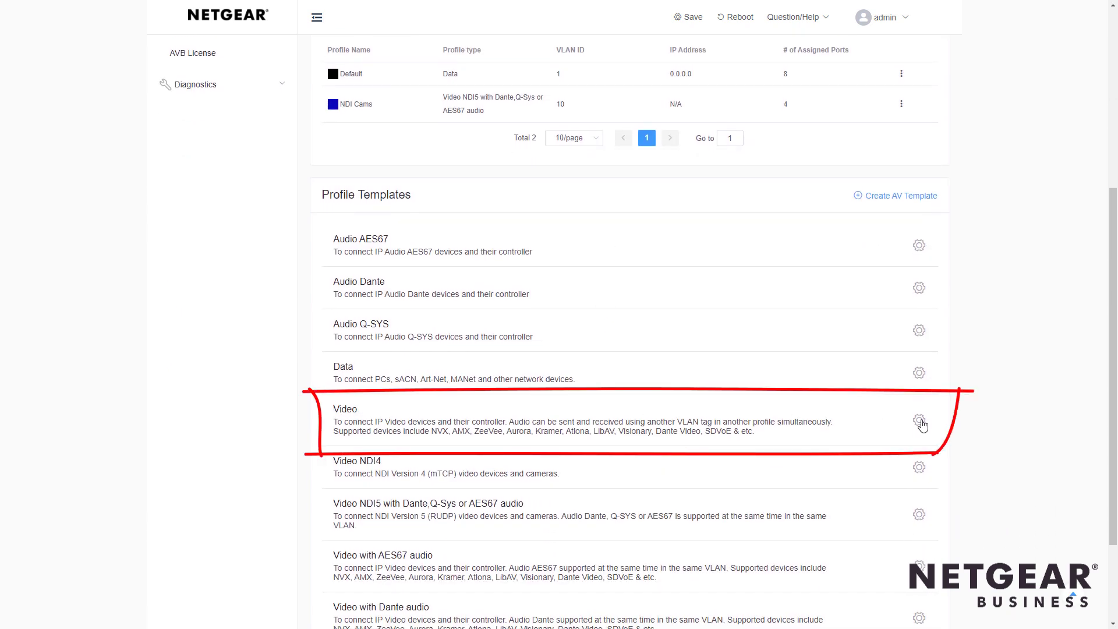
Start a Video-template profile on ports 5–8 named IP Cams with VLAN ID 20
{"action": "left_click", "coordinate": [920, 423]}
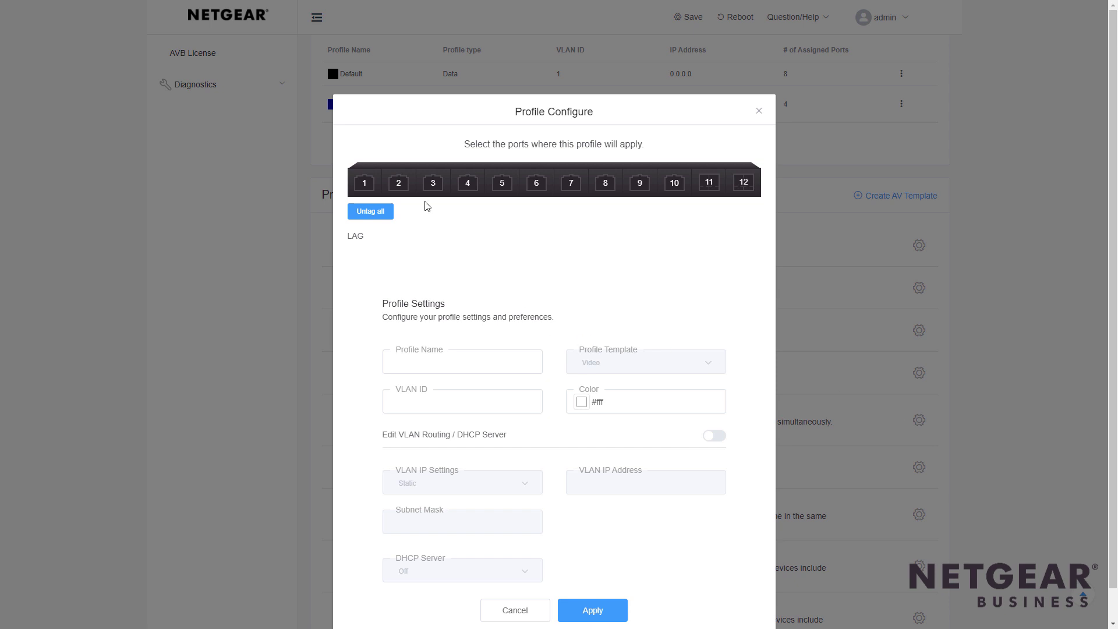
{"action": "left_click", "coordinate": [504, 185]}
{"action": "left_click", "coordinate": [541, 186]}
{"action": "left_click", "coordinate": [605, 186]}
{"action": "left_click", "coordinate": [442, 361]}
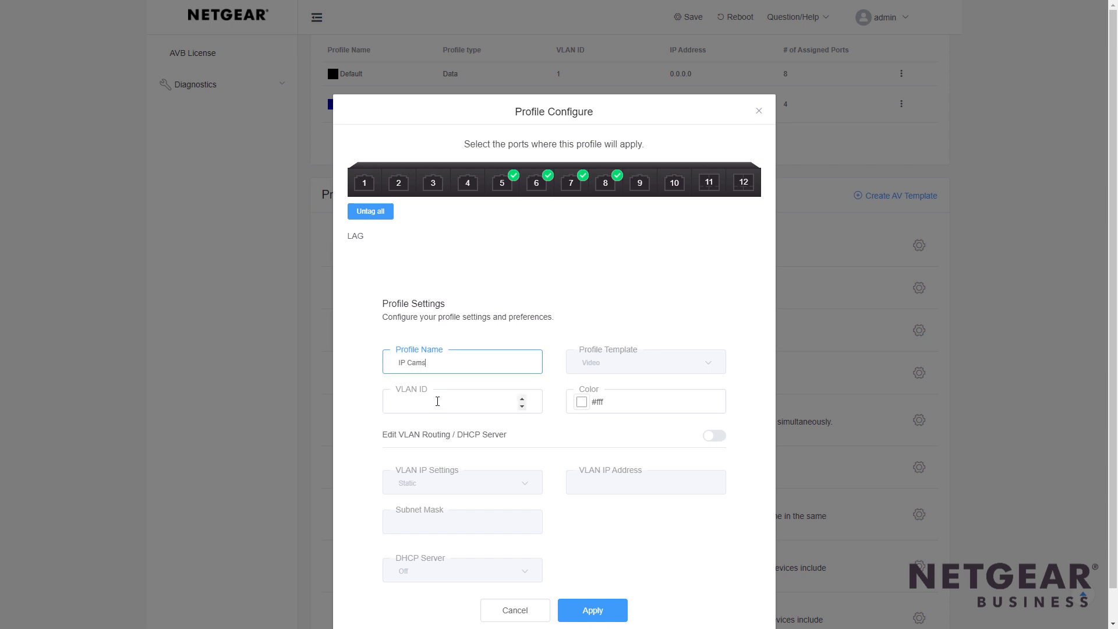
{"action": "left_click", "coordinate": [437, 401]}
{"action": "type", "text": "20"}
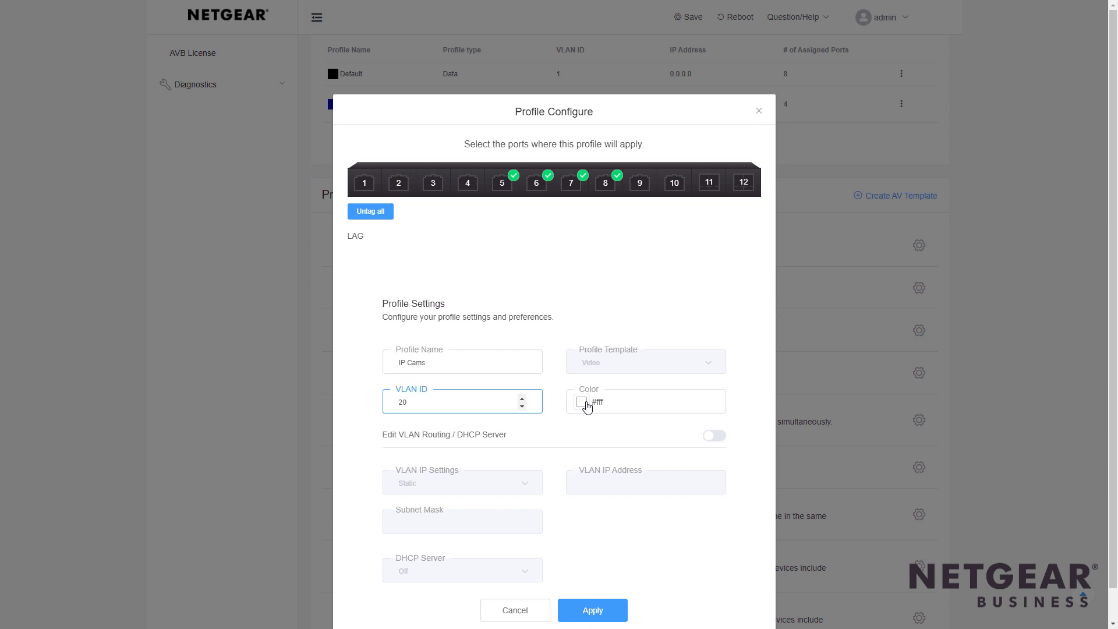
Give the IP Cams profile an orange colour and apply it
{"action": "left_click", "coordinate": [583, 401]}
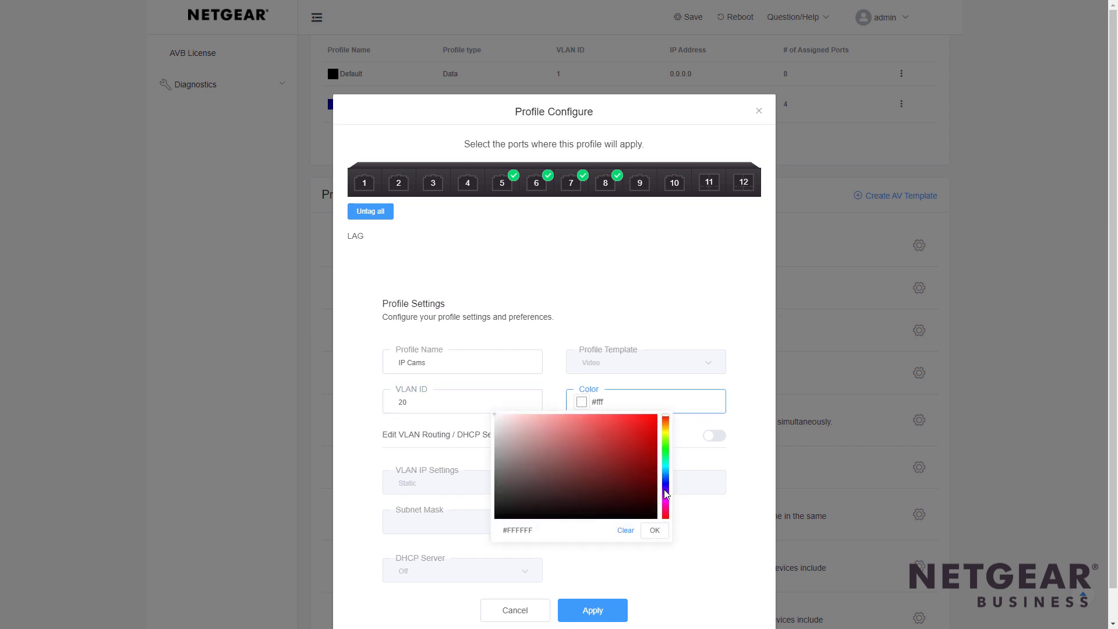
{"action": "left_click", "coordinate": [667, 425]}
{"action": "left_click", "coordinate": [637, 469]}
{"action": "left_click", "coordinate": [655, 530]}
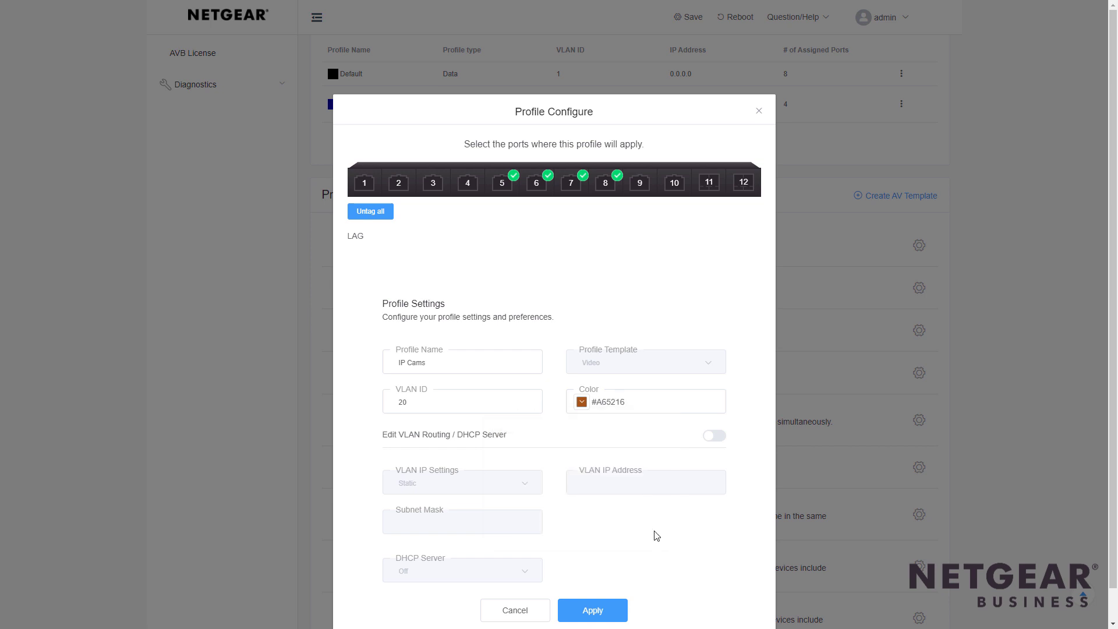
{"action": "left_click", "coordinate": [592, 610]}
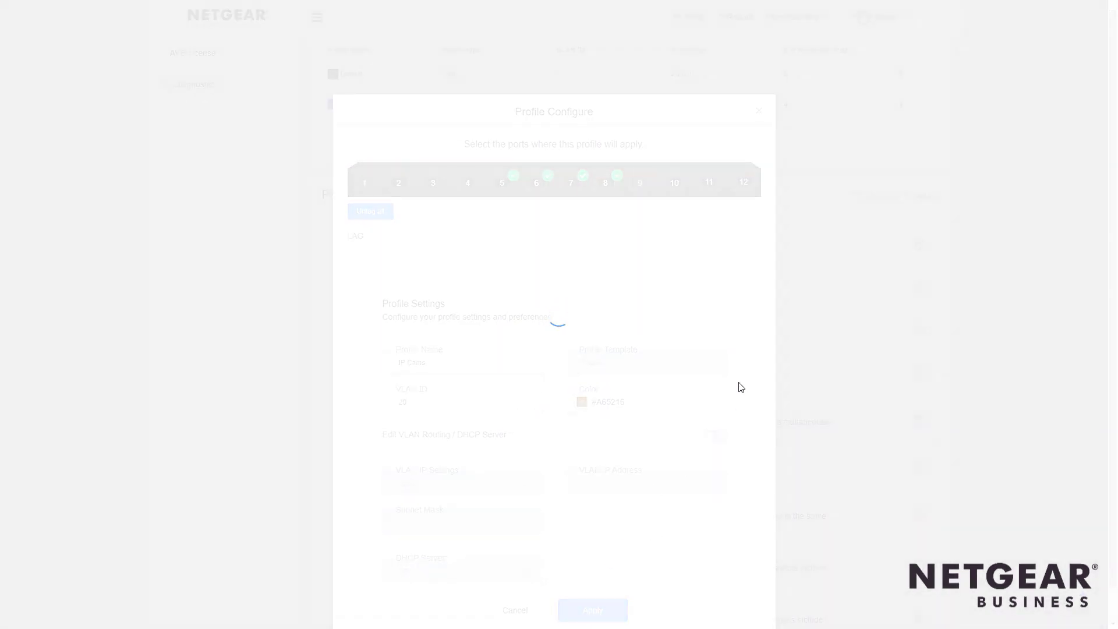
{"action": "scroll", "coordinate": [738, 387], "scroll_direction": "up", "scroll_amount": 5}
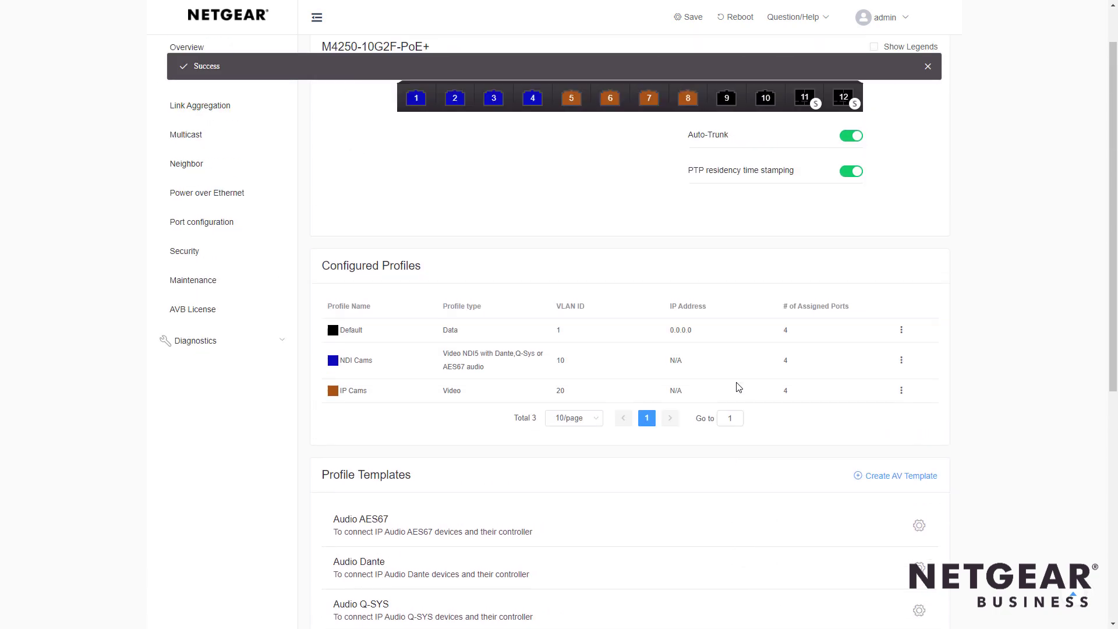
{"action": "scroll", "coordinate": [739, 388], "scroll_direction": "up", "scroll_amount": 2}
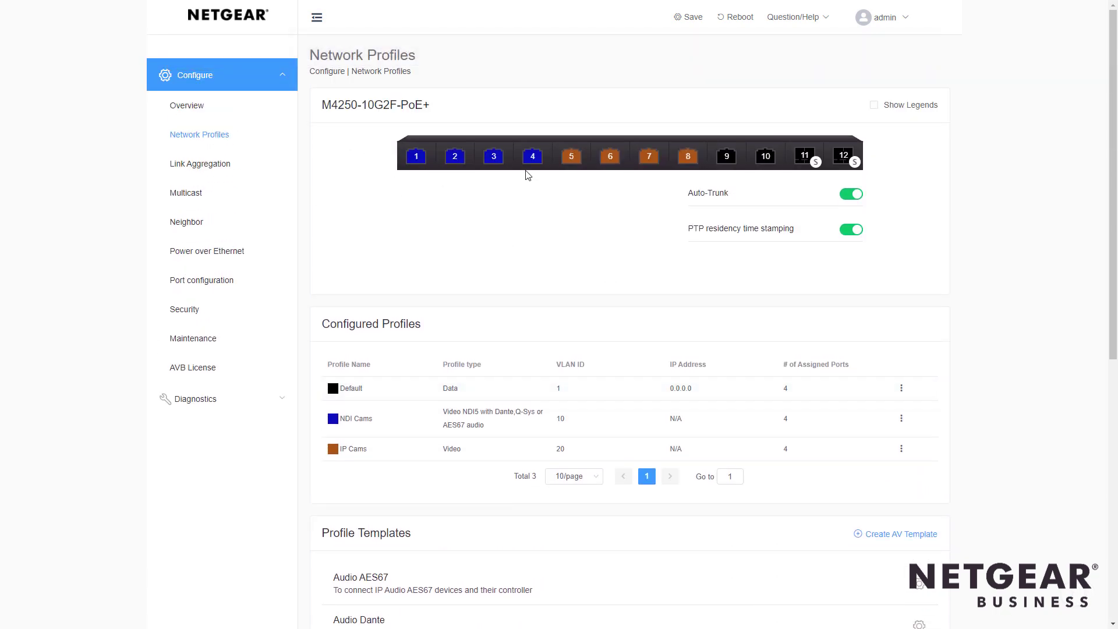